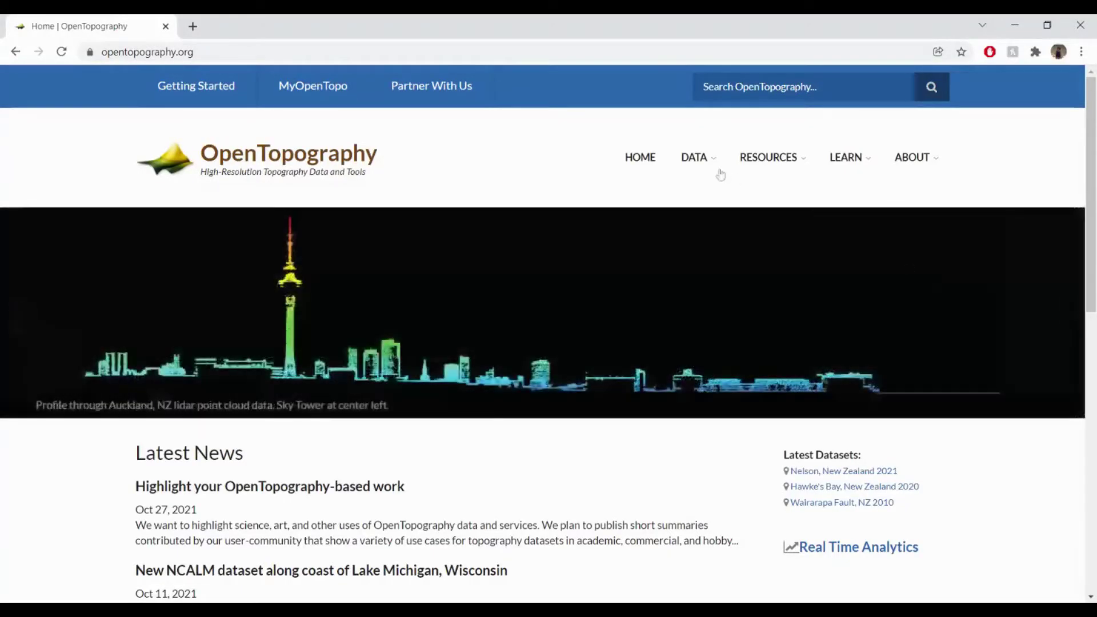
- Open the Find Data Map from the home page's DATA menu
mouse_move(703, 164)
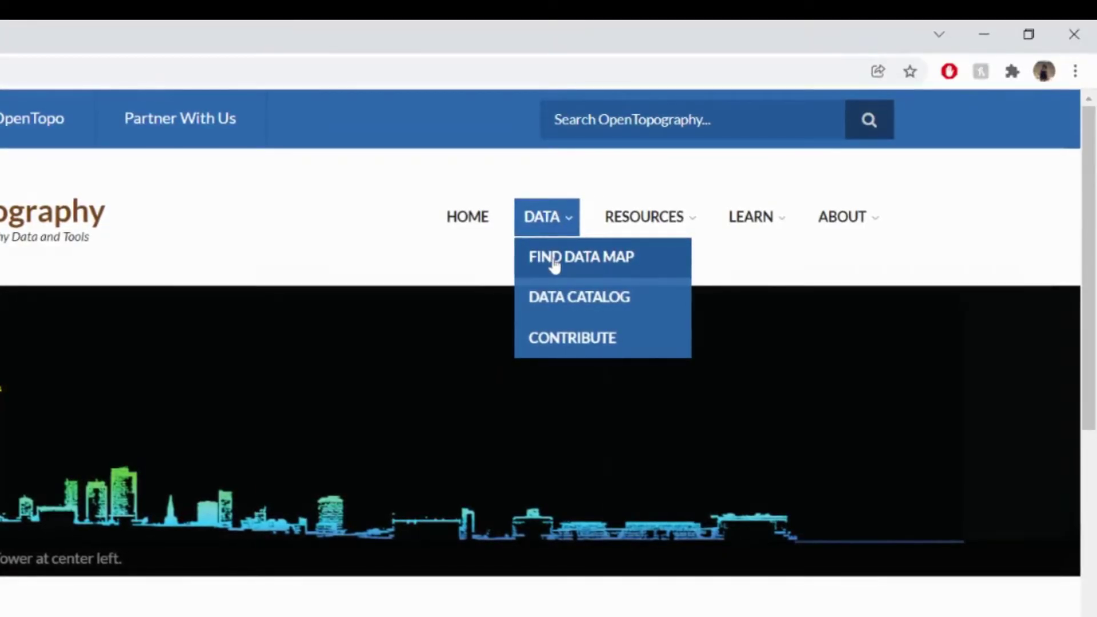
left_click(554, 262)
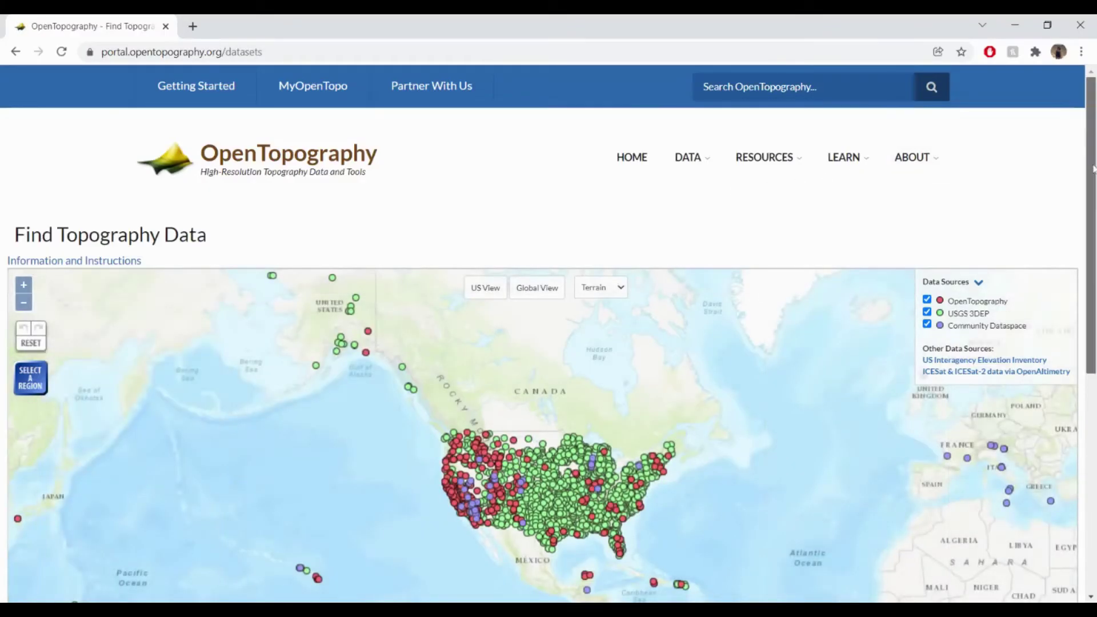
- Zoom and pan the data map to the Canyon Diablo area west of Winslow, Arizona
scroll(548, 334, "down", 2)
scroll(548, 334, "down", 1)
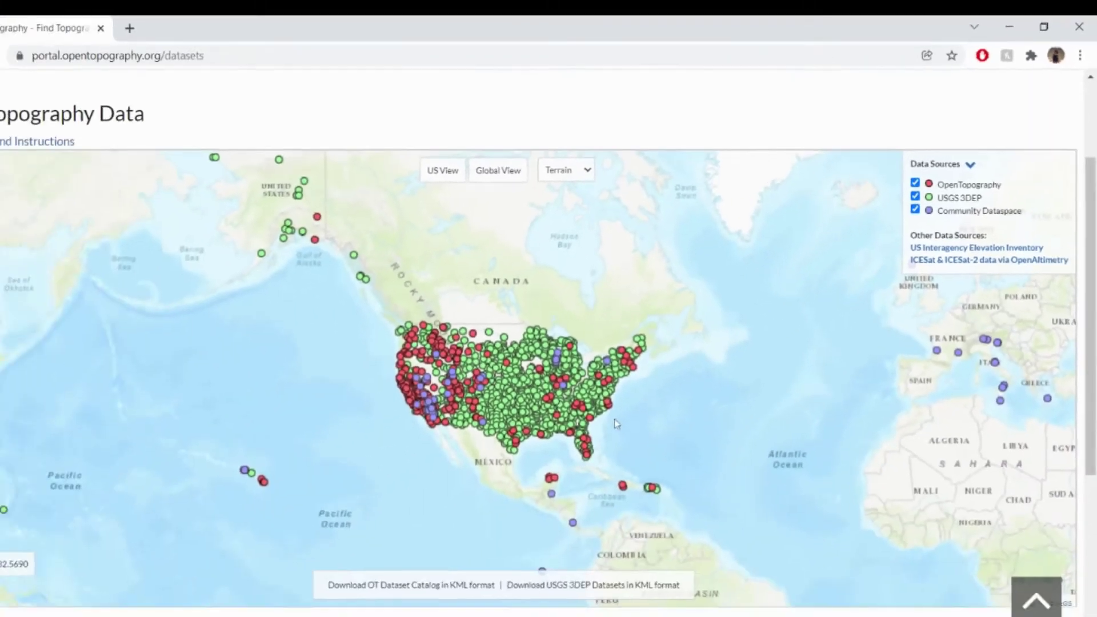
scroll(615, 419, "up", 2)
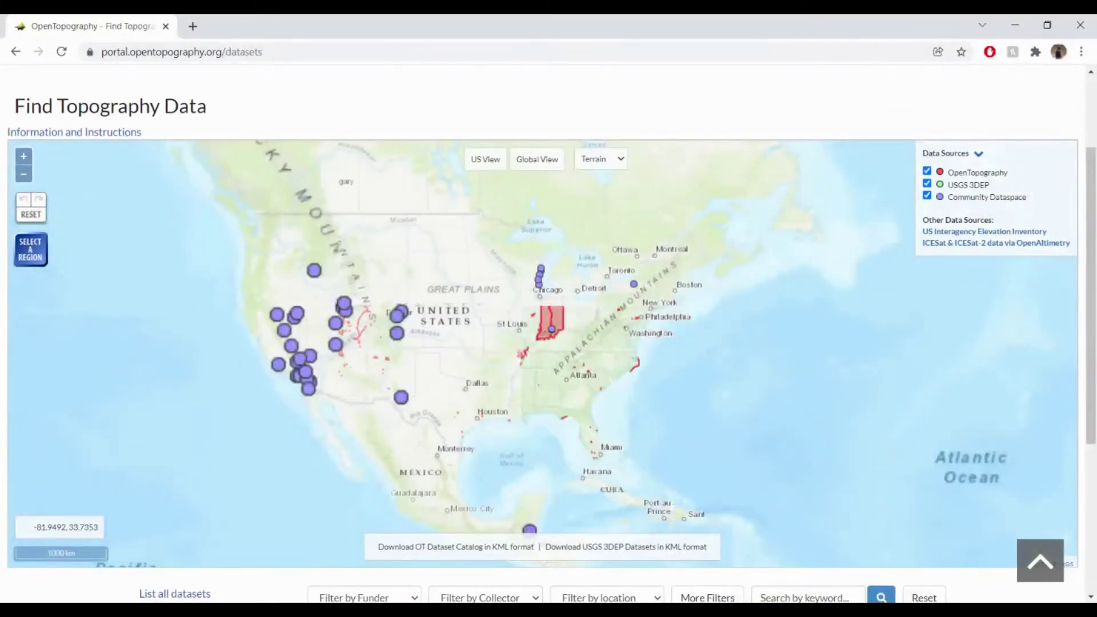
scroll(592, 387, "up", 1)
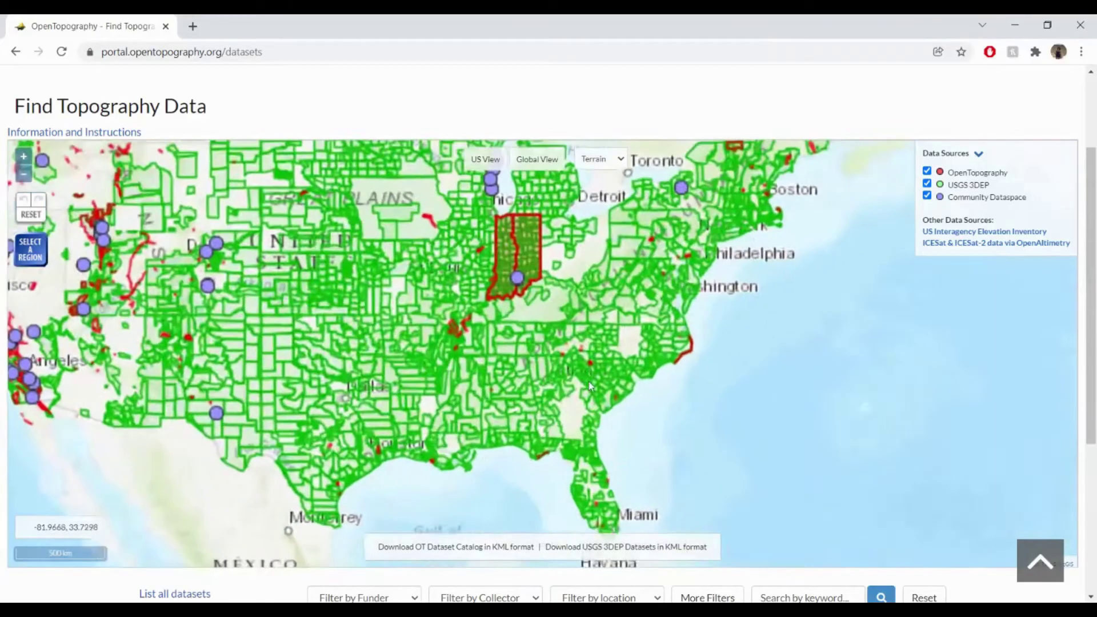
left_click_drag(367, 246, 491, 328)
left_click_drag(421, 334, 517, 305)
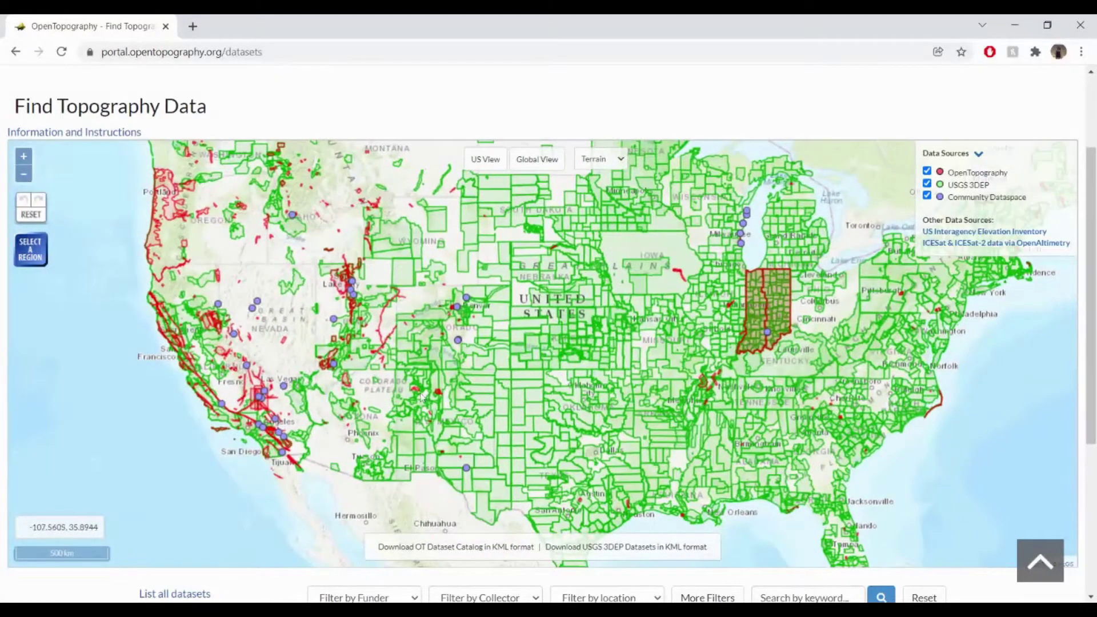
scroll(371, 418, "up", 3)
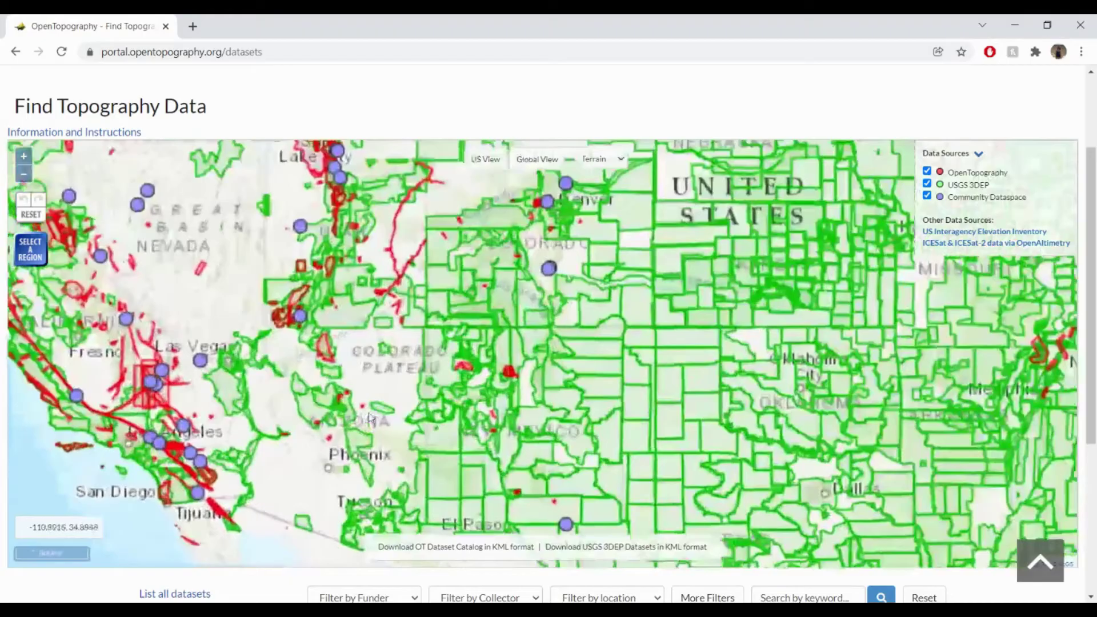
scroll(370, 417, "up", 4)
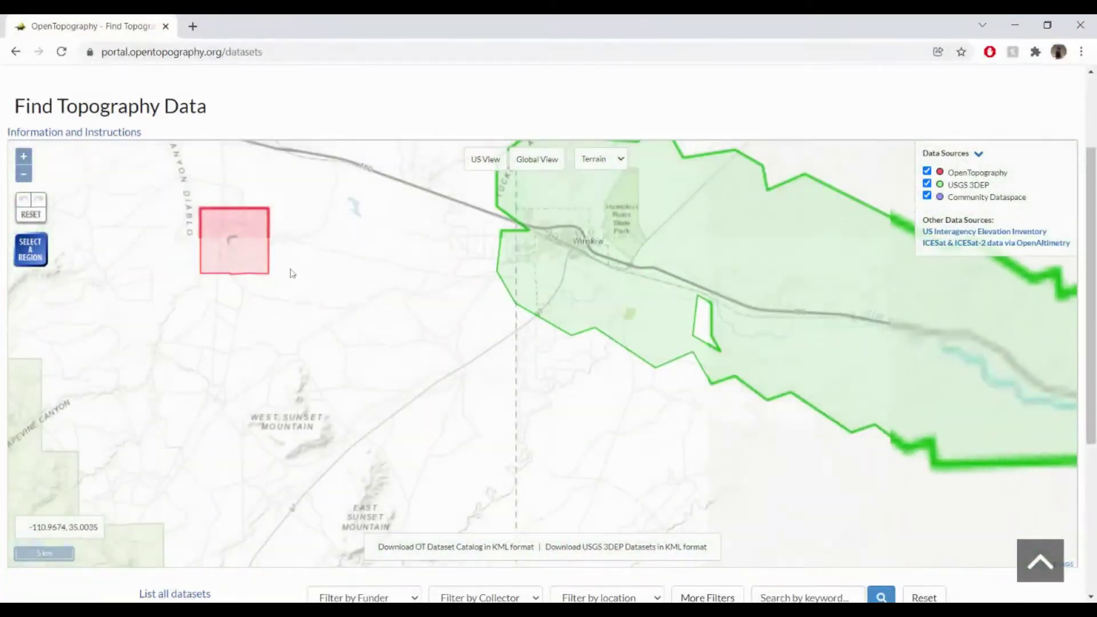
- Draw a region around the red footprint to list 10 datasets, including Meteor Crater, AZ
left_click_drag(292, 274, 540, 349)
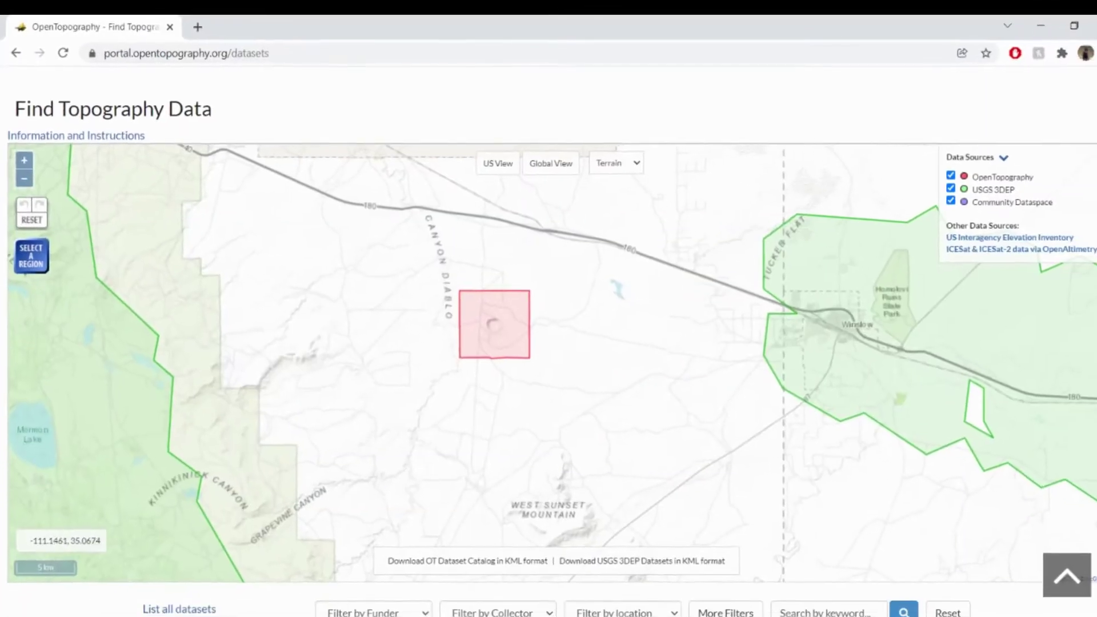
left_click_drag(428, 258, 539, 372)
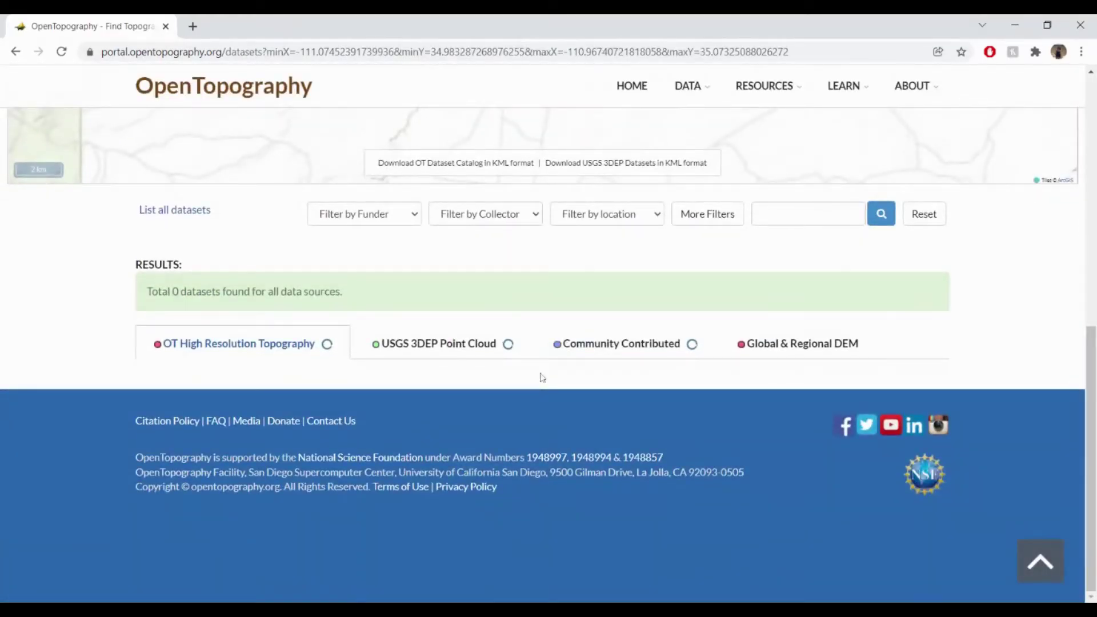
scroll(550, 366, "down", 2)
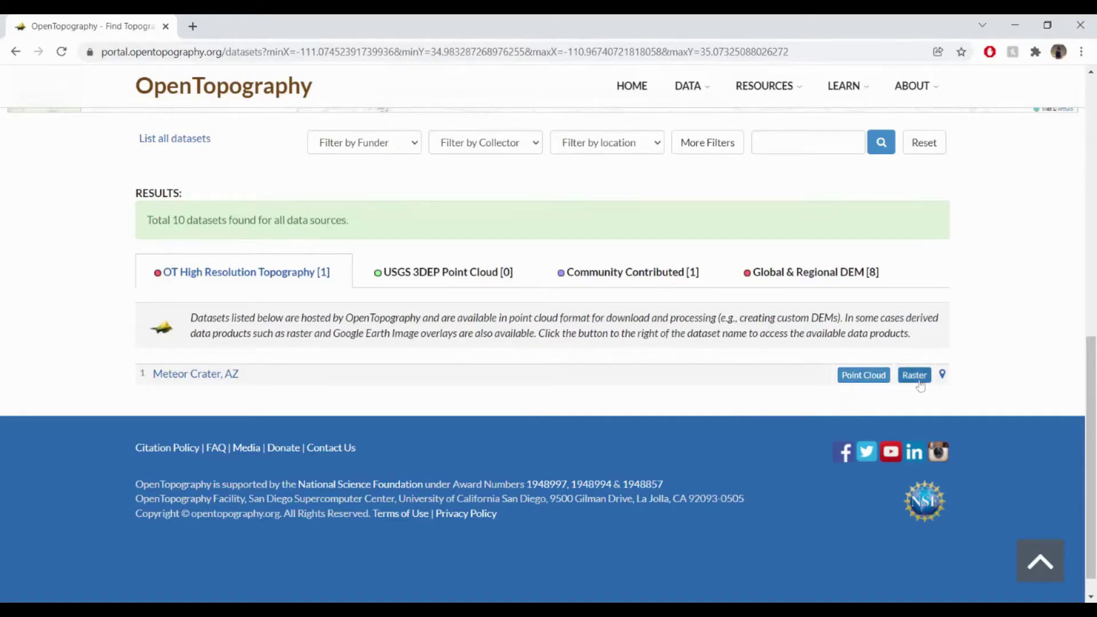
- Open the Meteor Crater, AZ point cloud dataset page
left_click(879, 382)
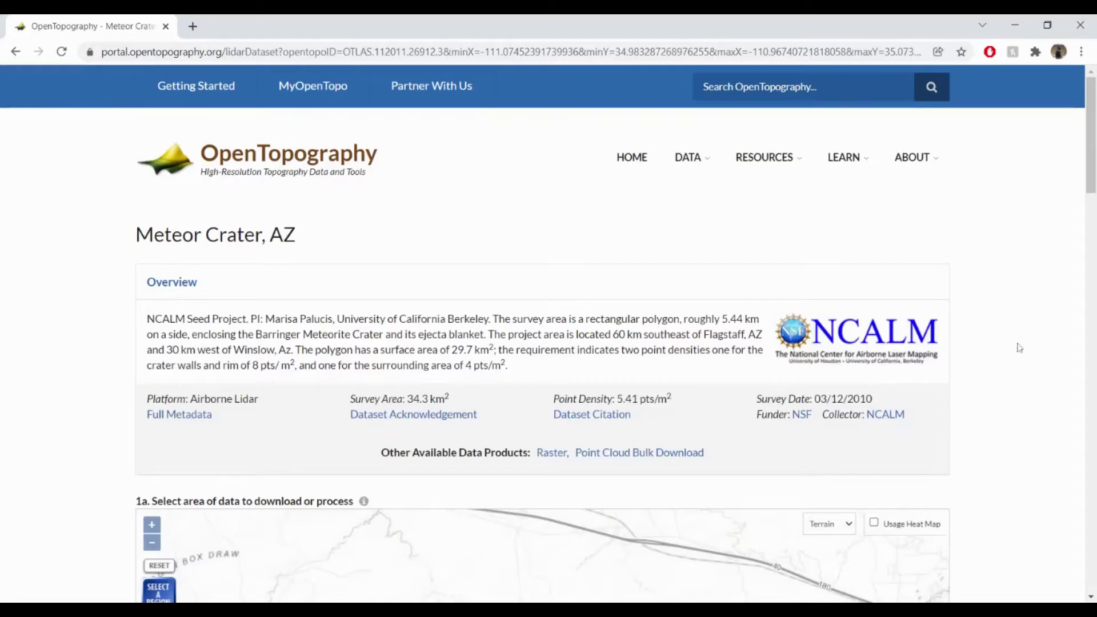
scroll(1020, 348, "down", 7)
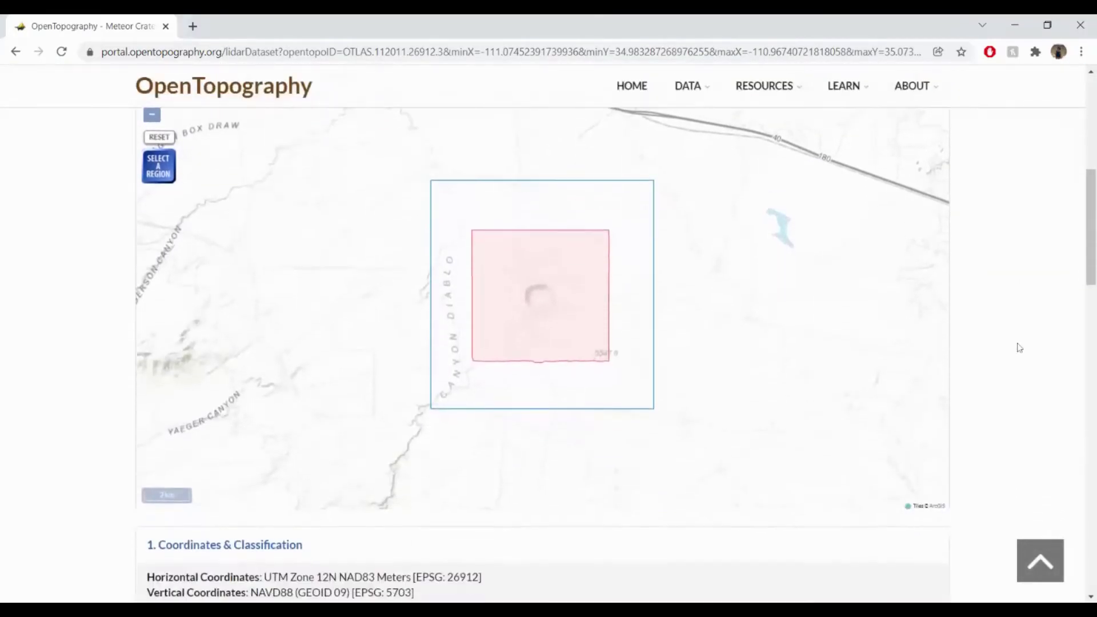
scroll(619, 313, "up", 1)
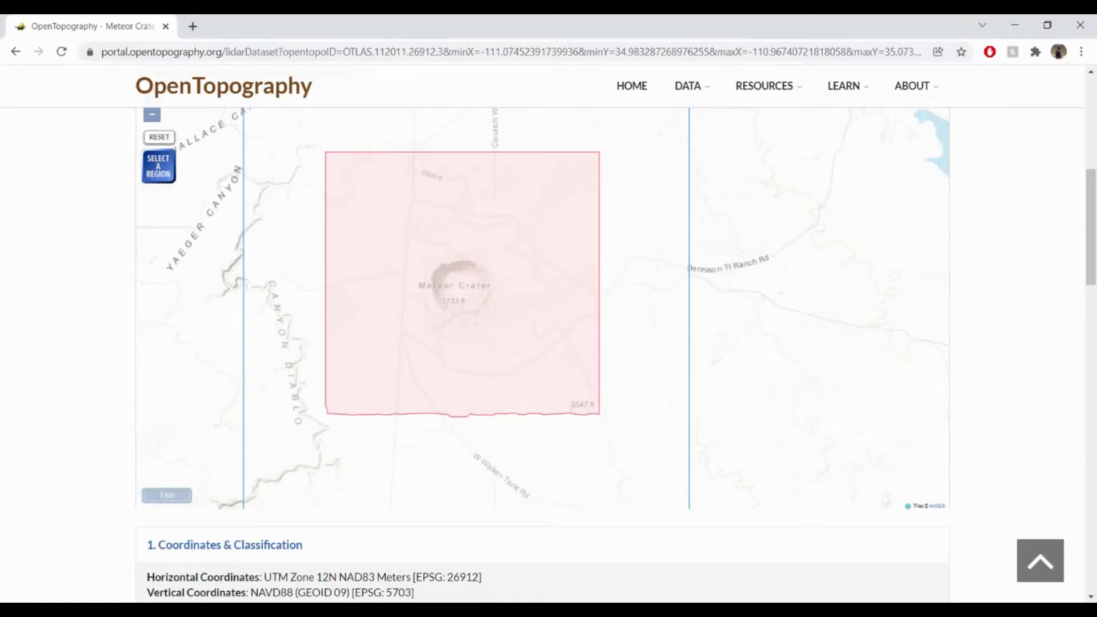
- Redraw the selection tightly around the crater, covering about 27,890,000 points
left_click_drag(381, 217, 534, 356)
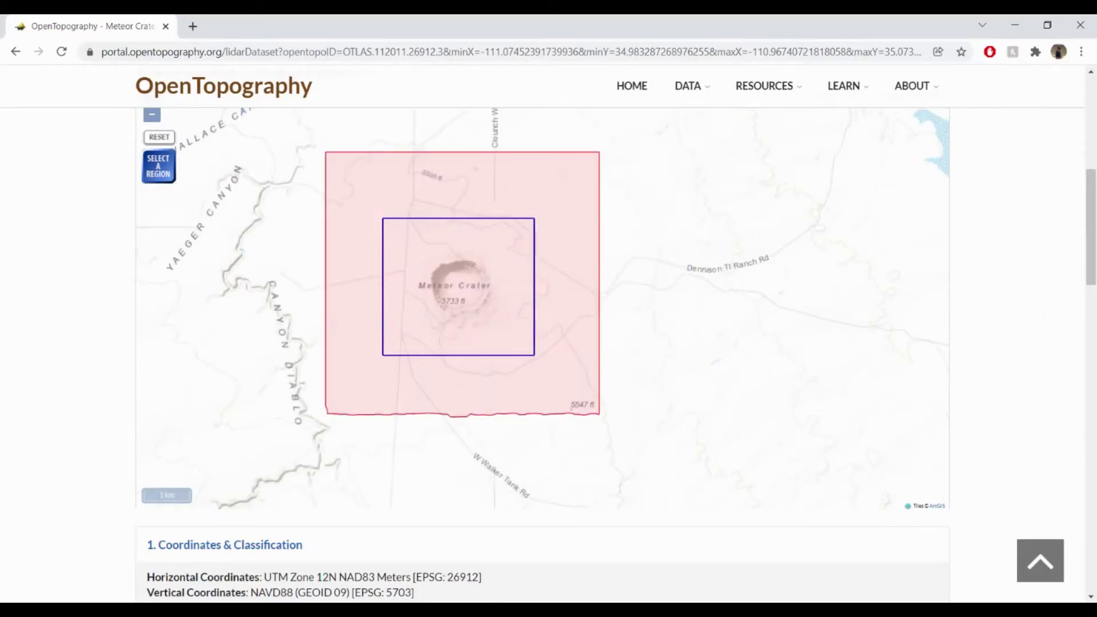
scroll(374, 279, "up", 1)
scroll(1027, 338, "down", 5)
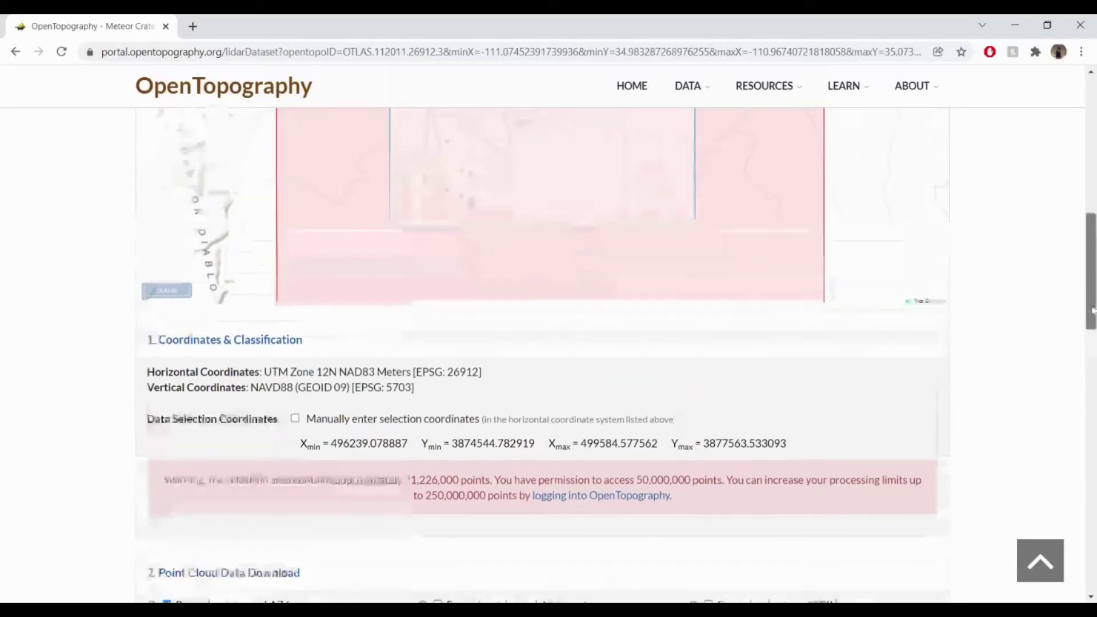
scroll(1086, 275, "up", 3)
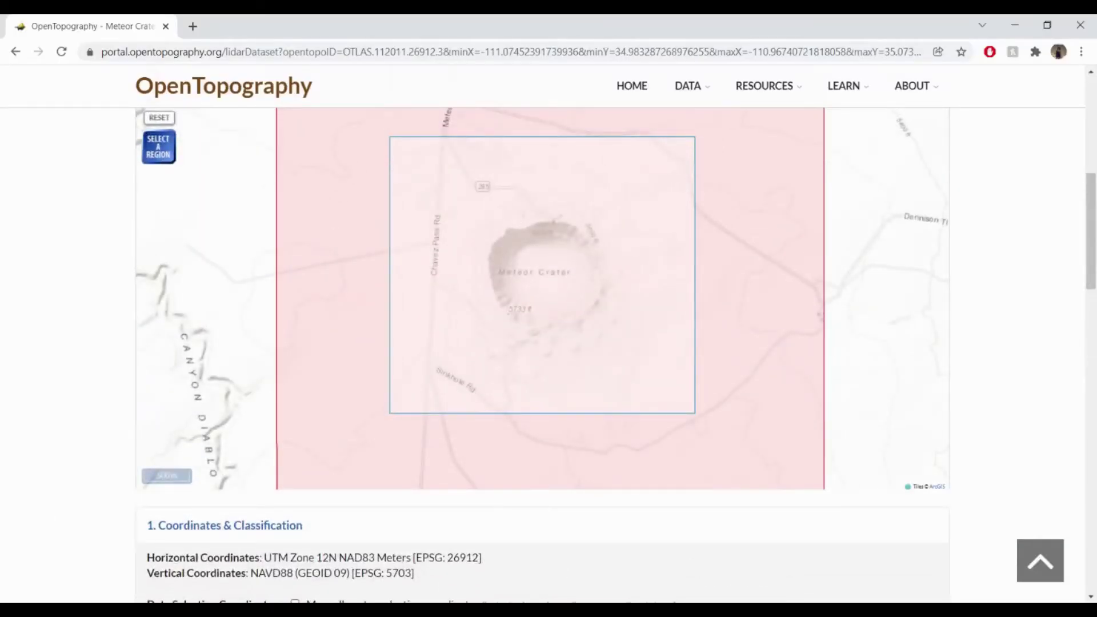
left_click_drag(466, 201, 634, 361)
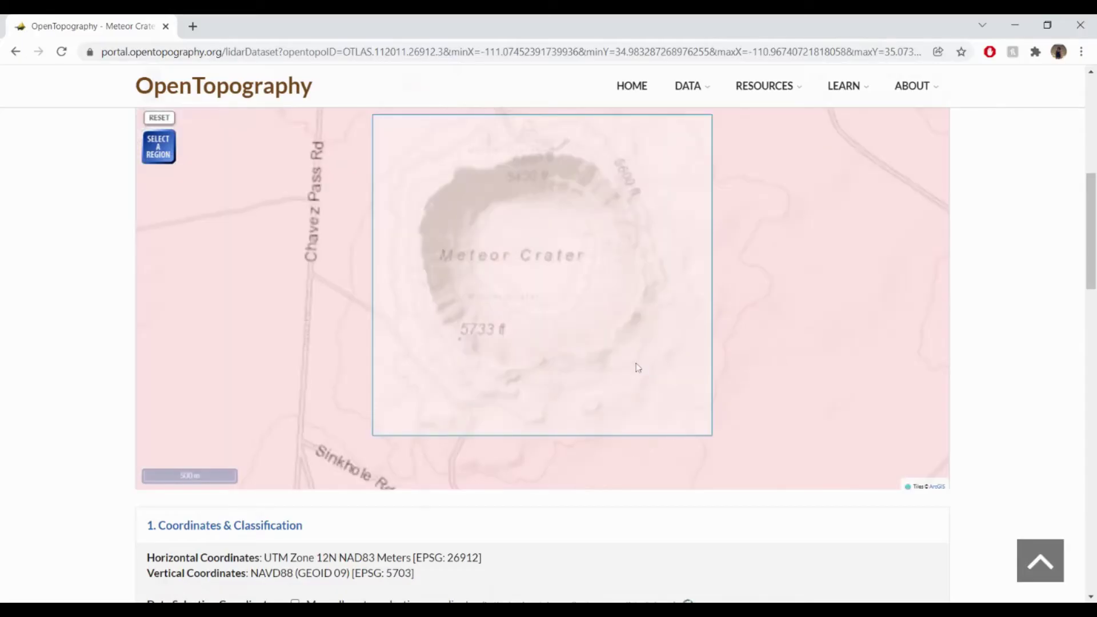
scroll(1002, 368, "down", 6)
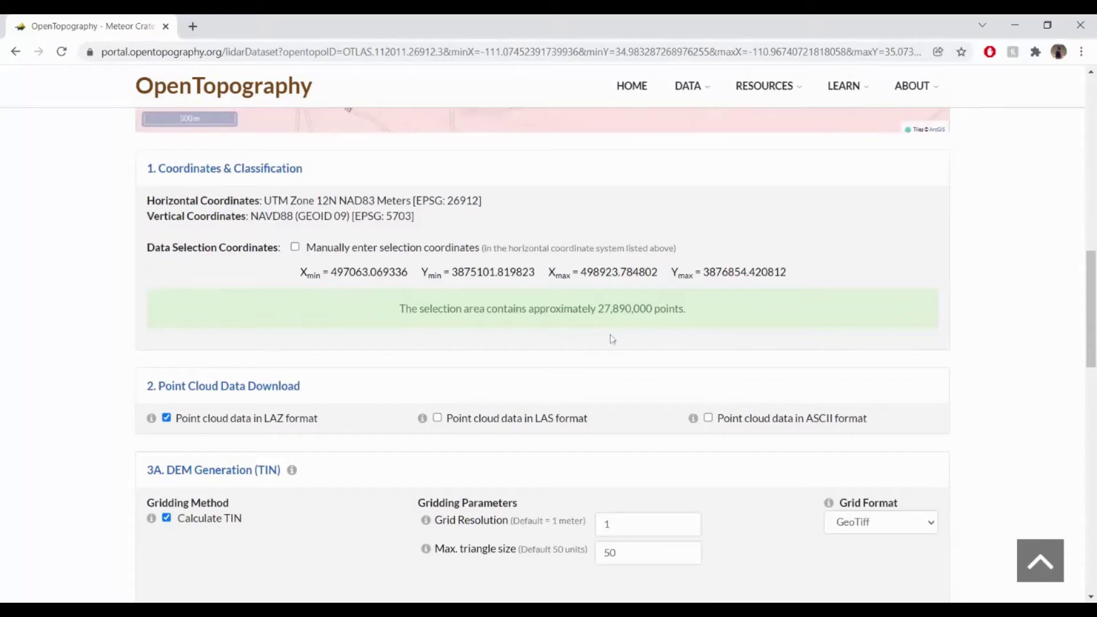
scroll(982, 335, "down", 4)
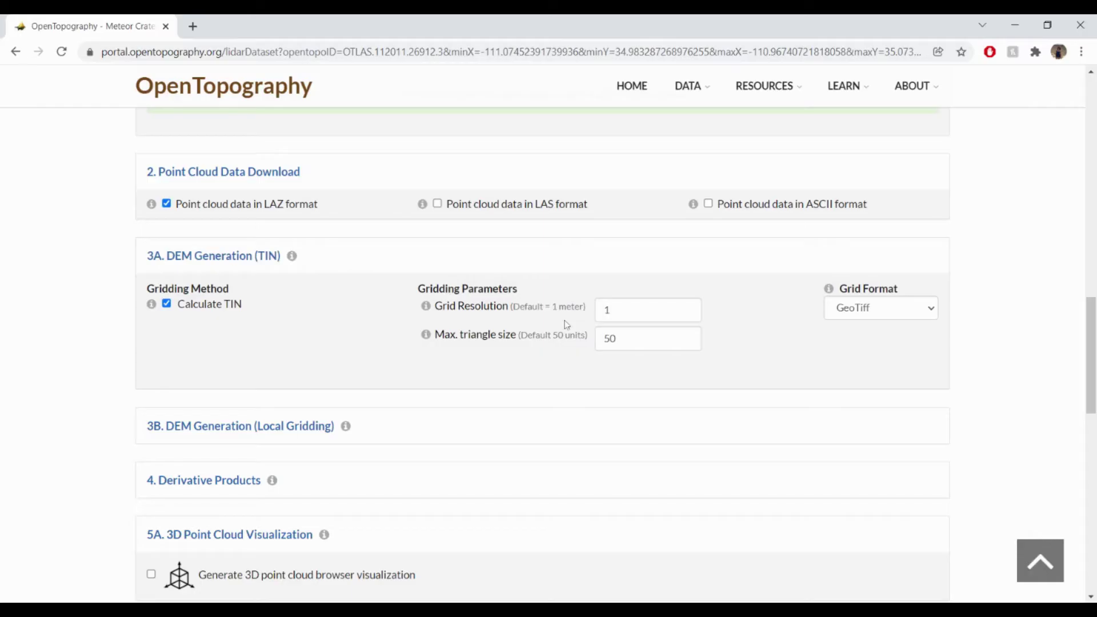
- Check 'Generate hillshade and slope grids' and 'Generate additional Google Earth KMZ files' for the job
scroll(59, 347, "down", 3)
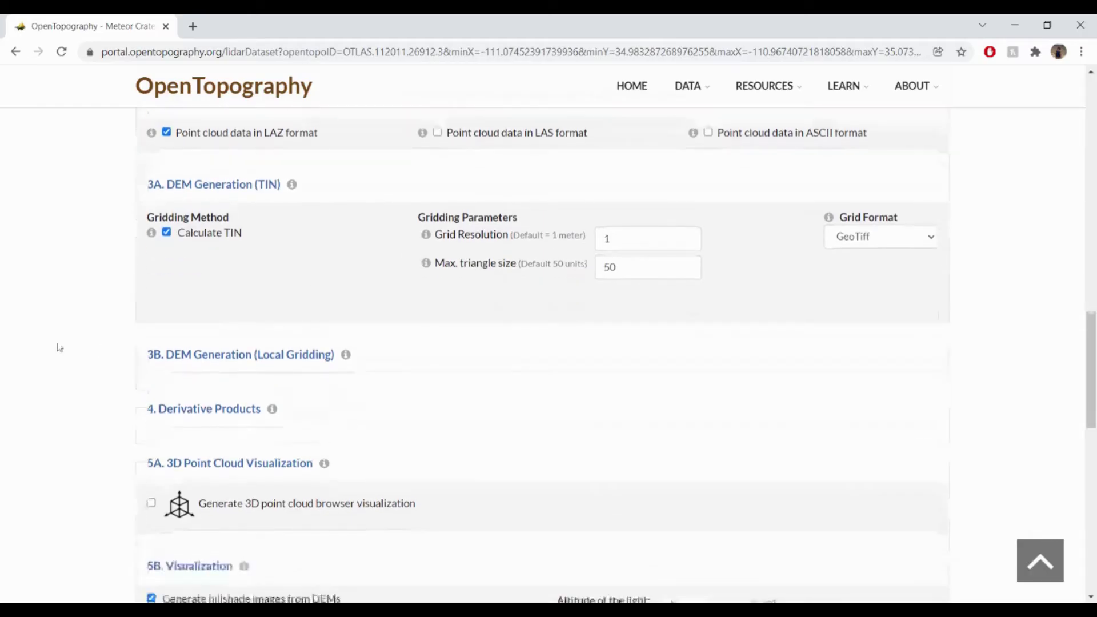
left_click(208, 286)
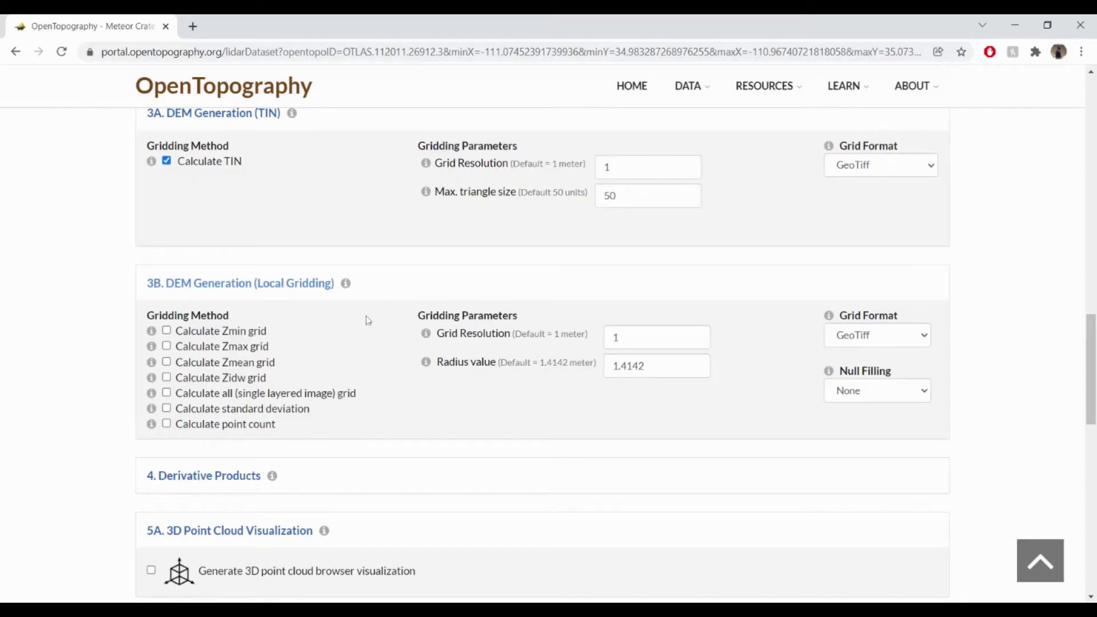
scroll(111, 348, "down", 1)
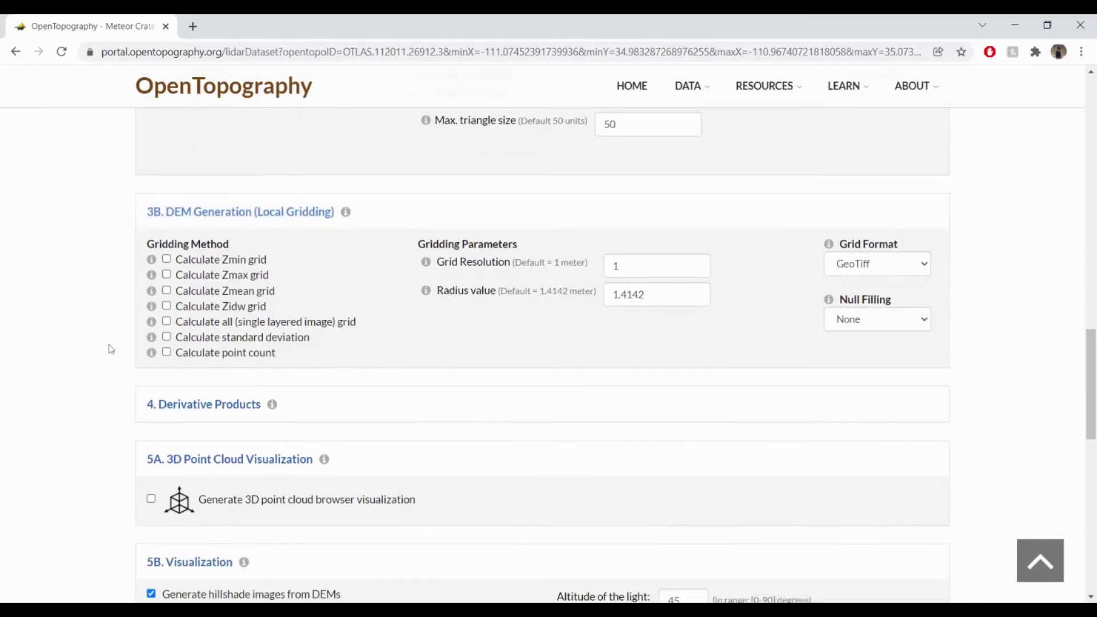
scroll(110, 349, "down", 1)
left_click(300, 335)
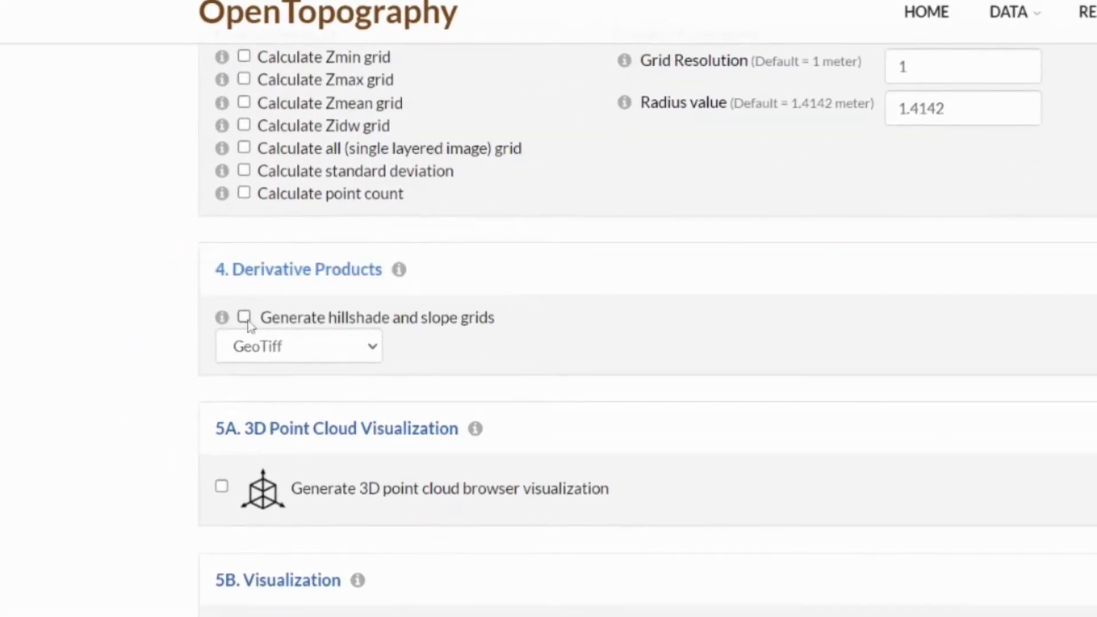
left_click(245, 319)
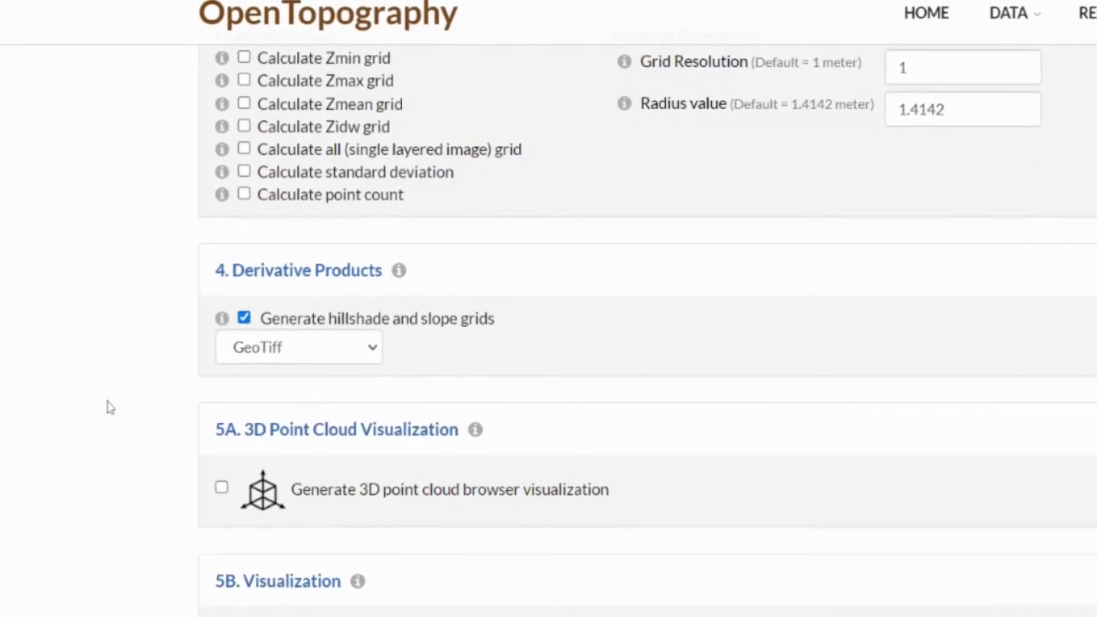
scroll(109, 404, "down", 3)
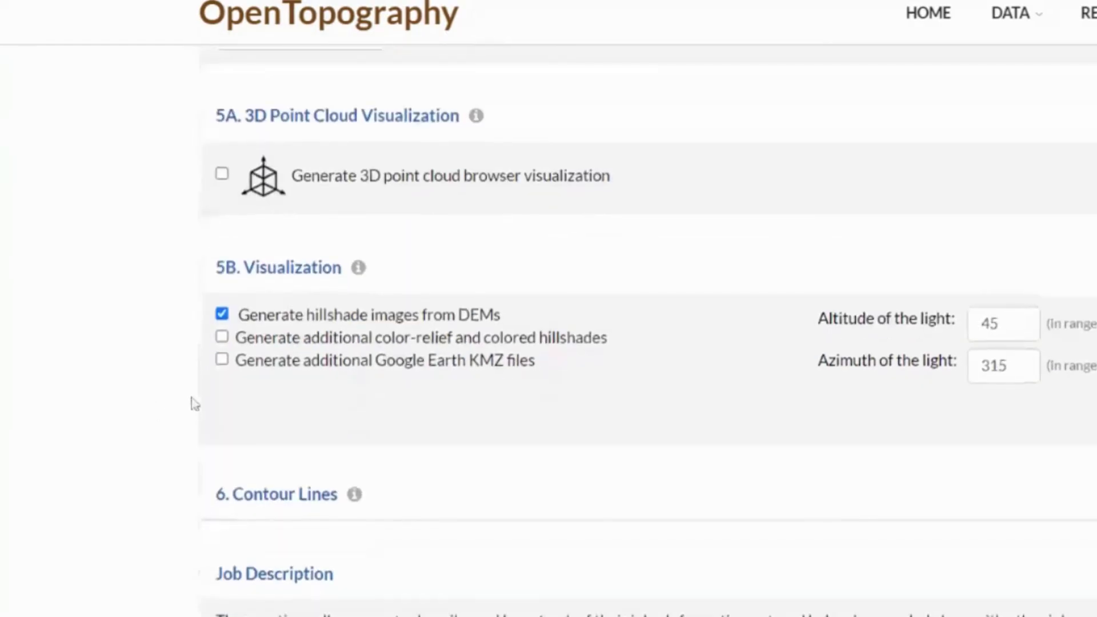
left_click(222, 359)
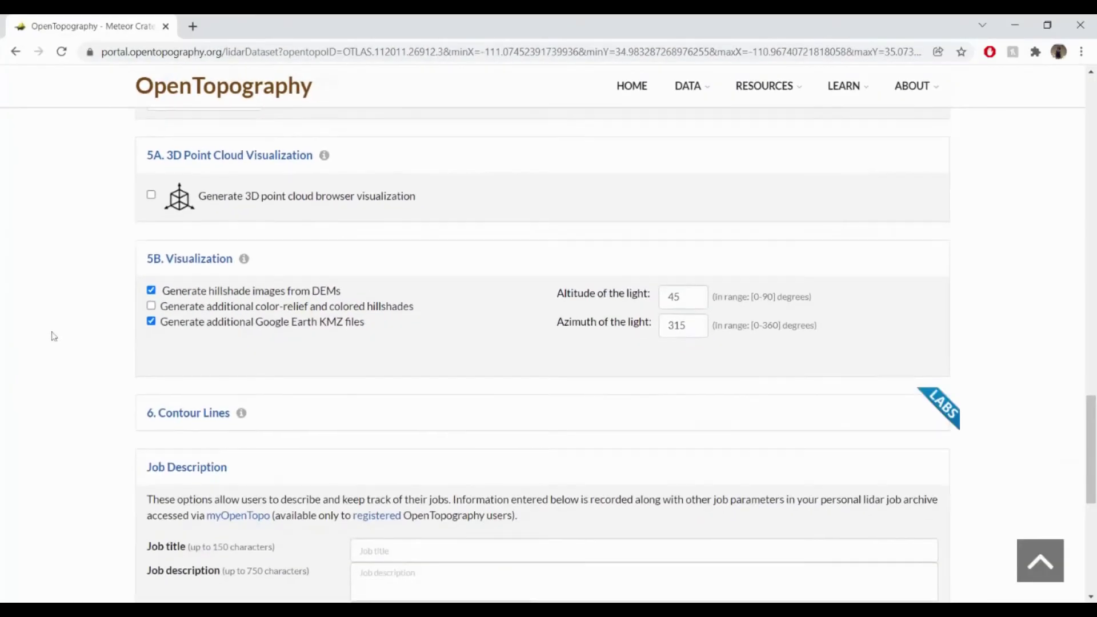
- Title the job MeteorCrater, enter a notification e-mail address, and submit it
scroll(52, 336, "down", 1)
scroll(51, 336, "down", 2)
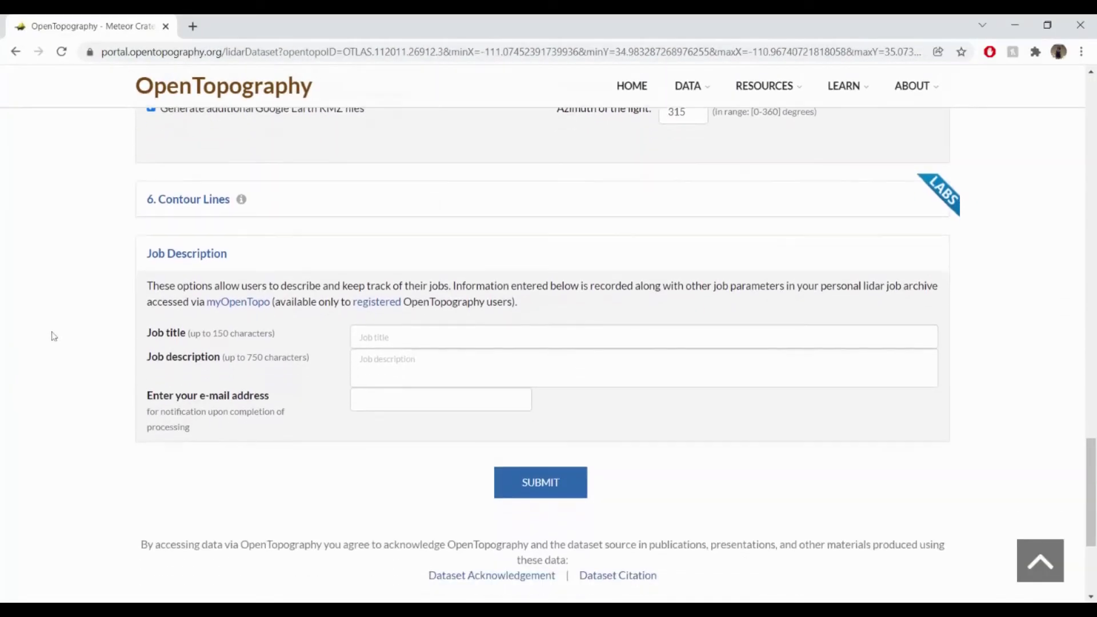
left_click(359, 337)
type("MeteorCrater")
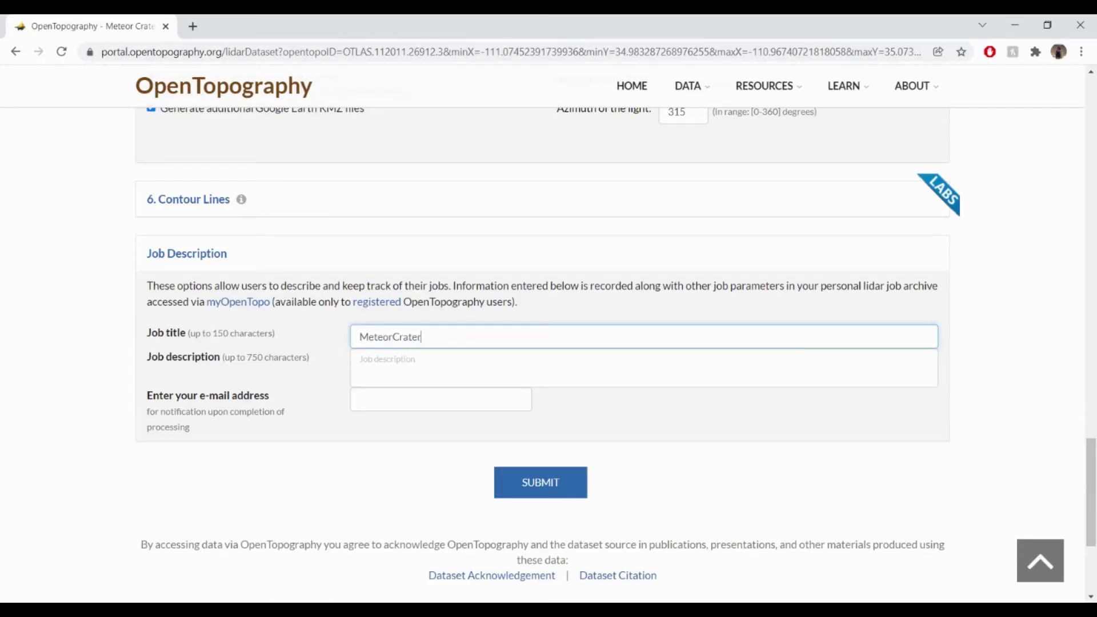
left_click(359, 399)
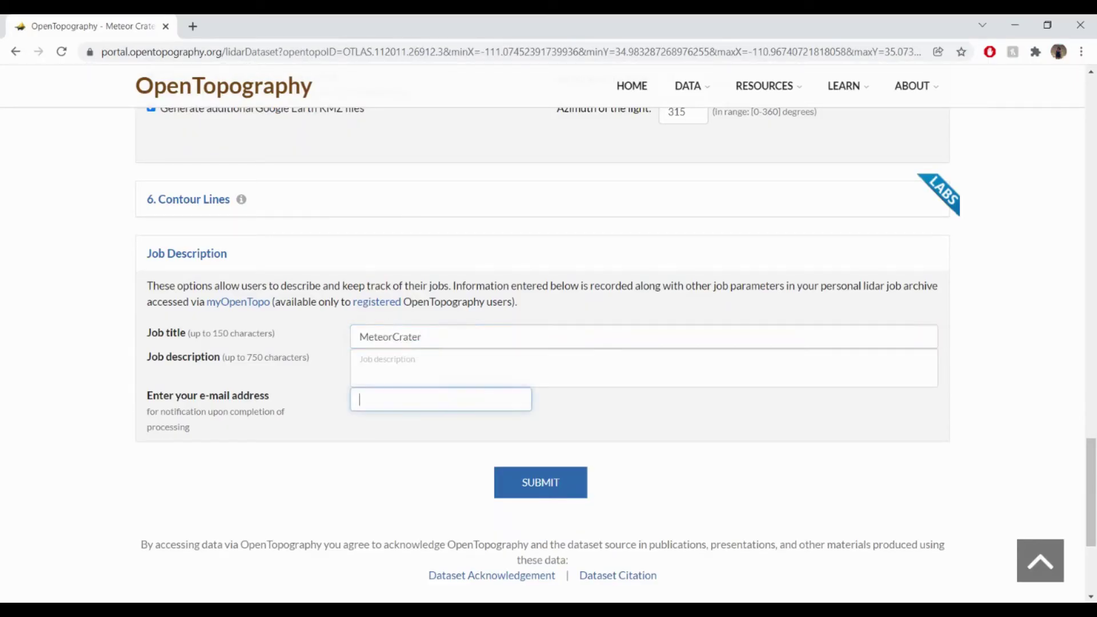
left_click(516, 484)
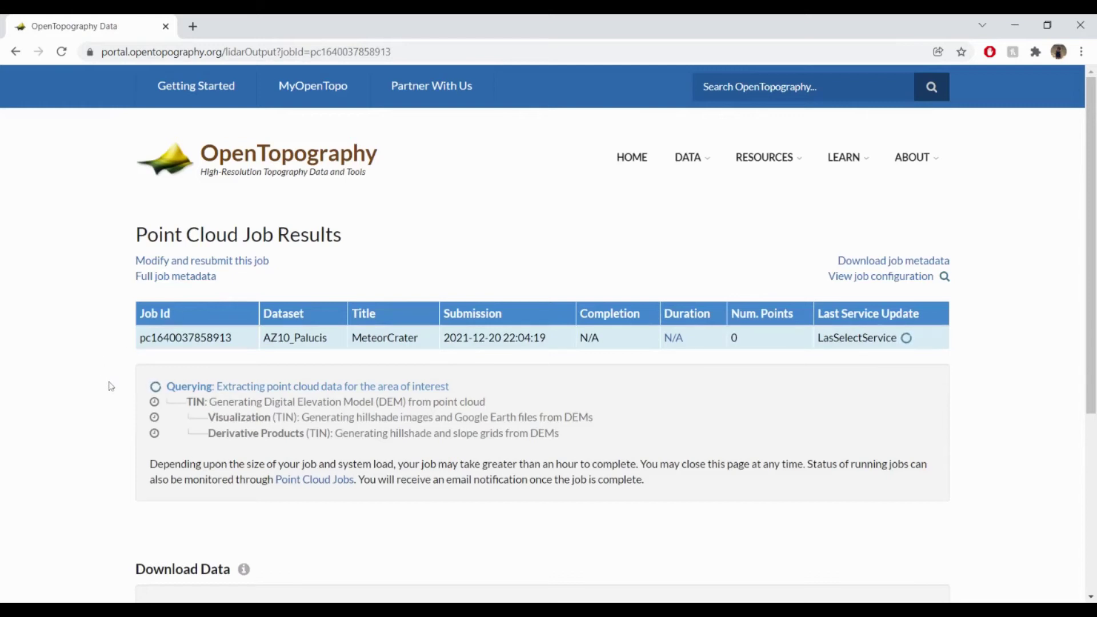
- Wait until the MeteorCrater job shows Done with 28,240,451 points and download links
scroll(110, 386, "down", 1)
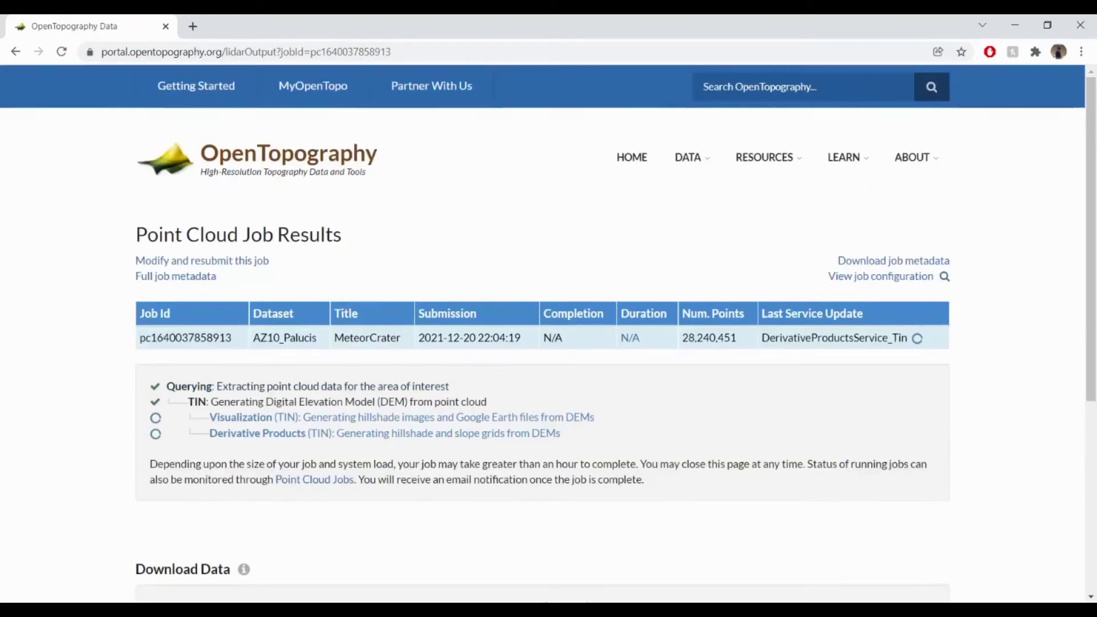
scroll(549, 343, "down", 2)
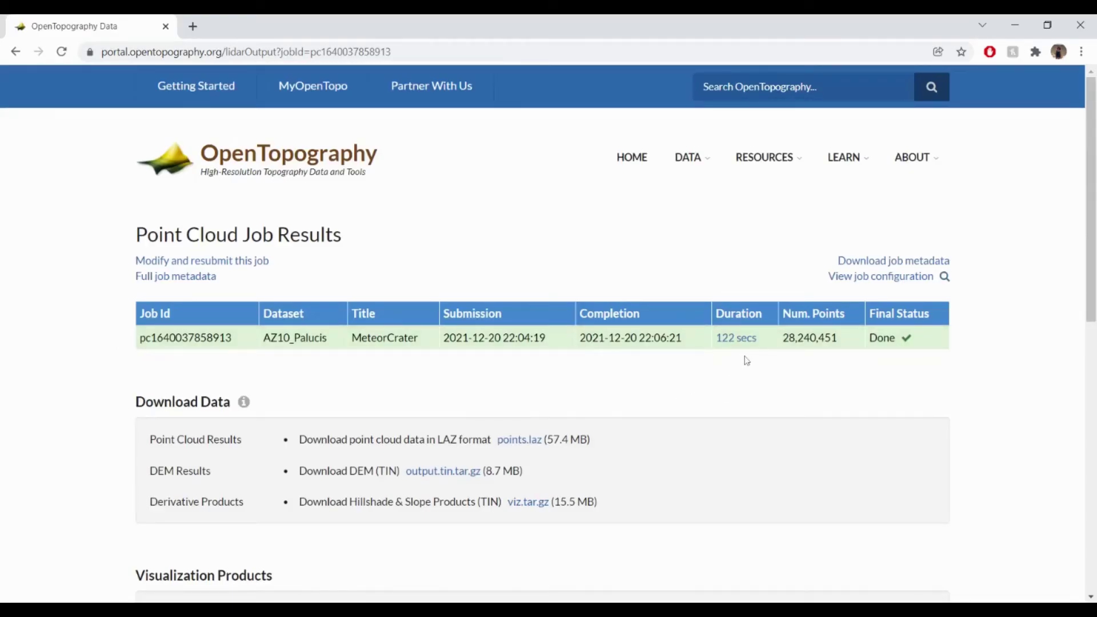
scroll(747, 360, "down", 3)
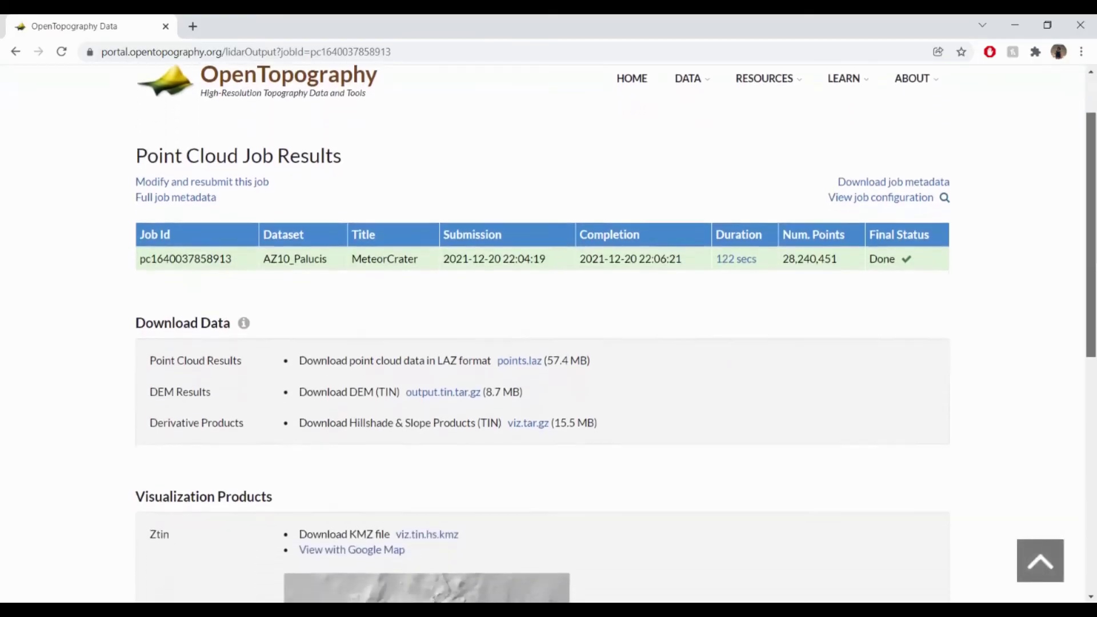
scroll(747, 359, "down", 3)
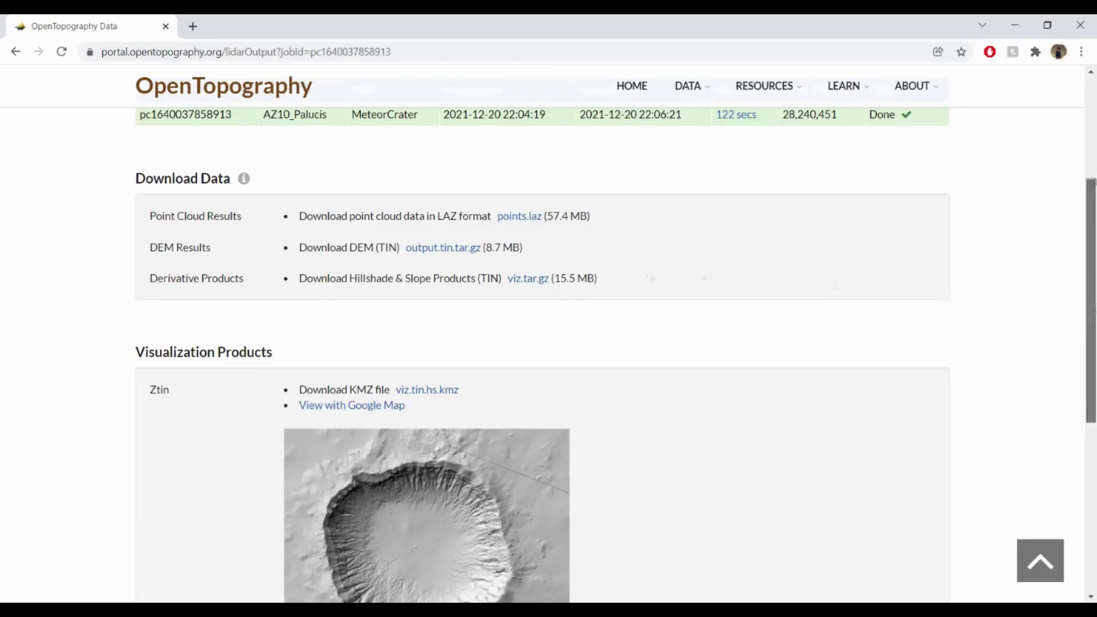
scroll(1092, 372, "down", 2)
scroll(1092, 371, "down", 1)
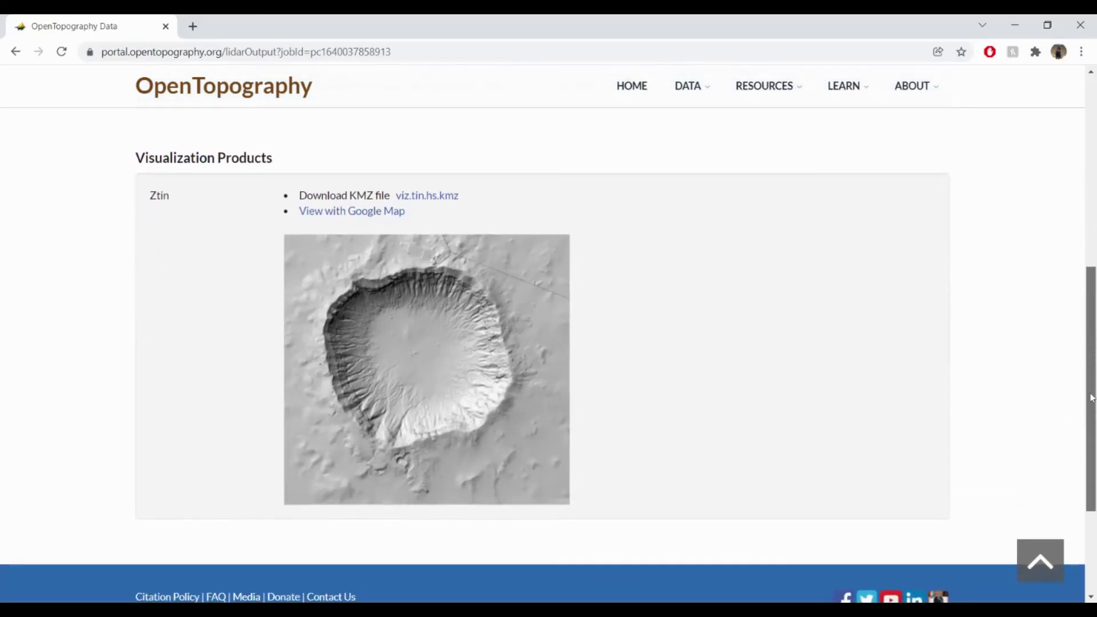
left_click(422, 383)
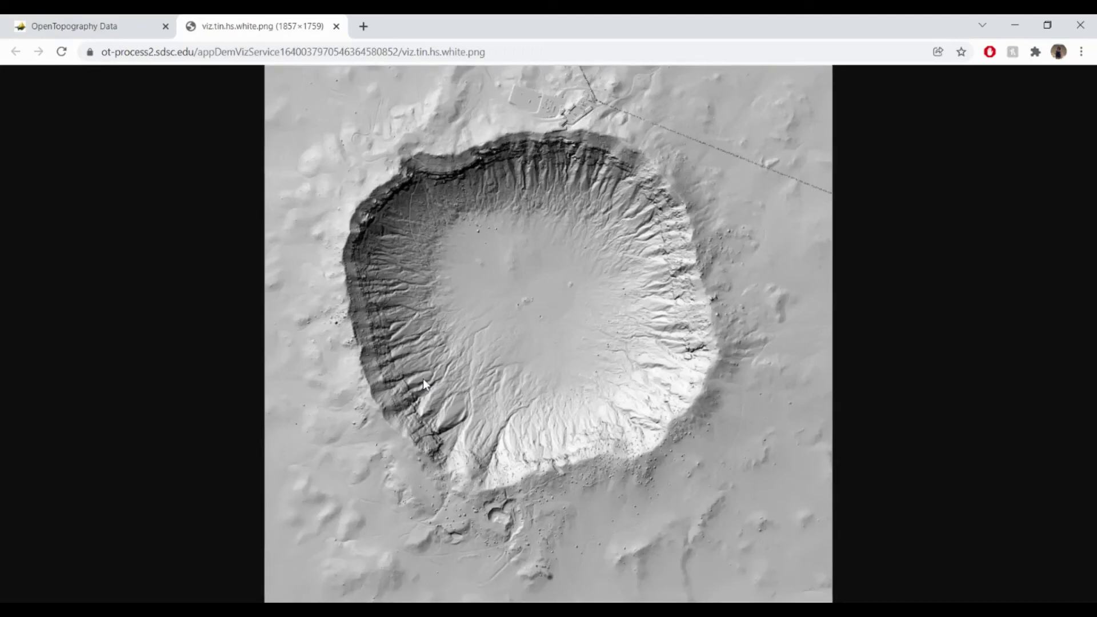
left_click(521, 301)
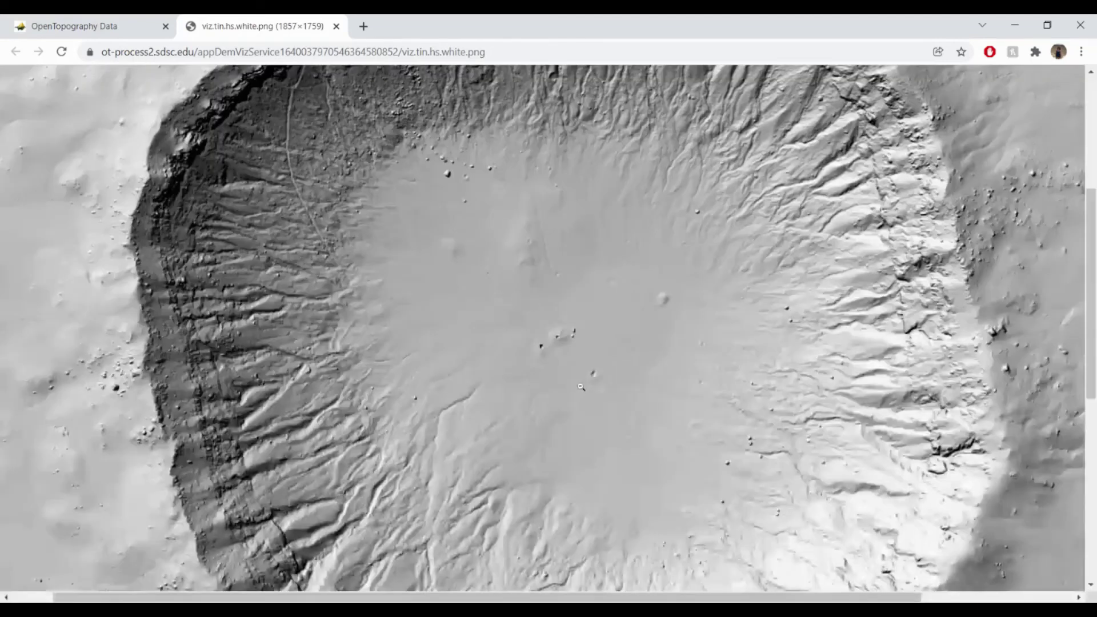
scroll(584, 390, "up", 5)
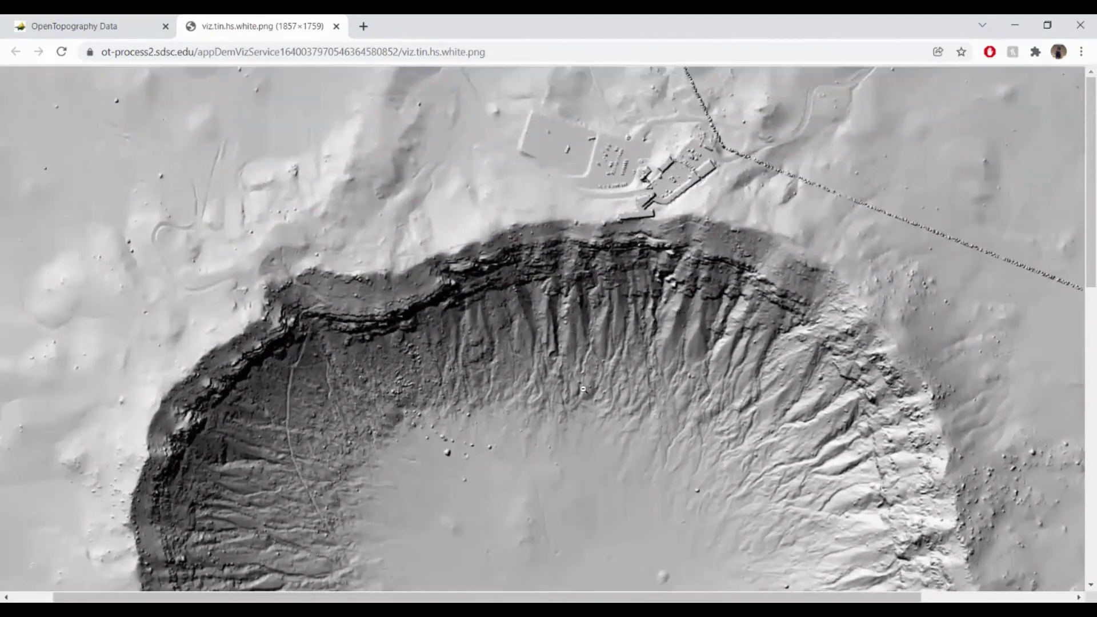
scroll(583, 389, "down", 5)
- Preview the hillshade overlay on a web map, then download viz.tin.hs.kmz
left_click(336, 27)
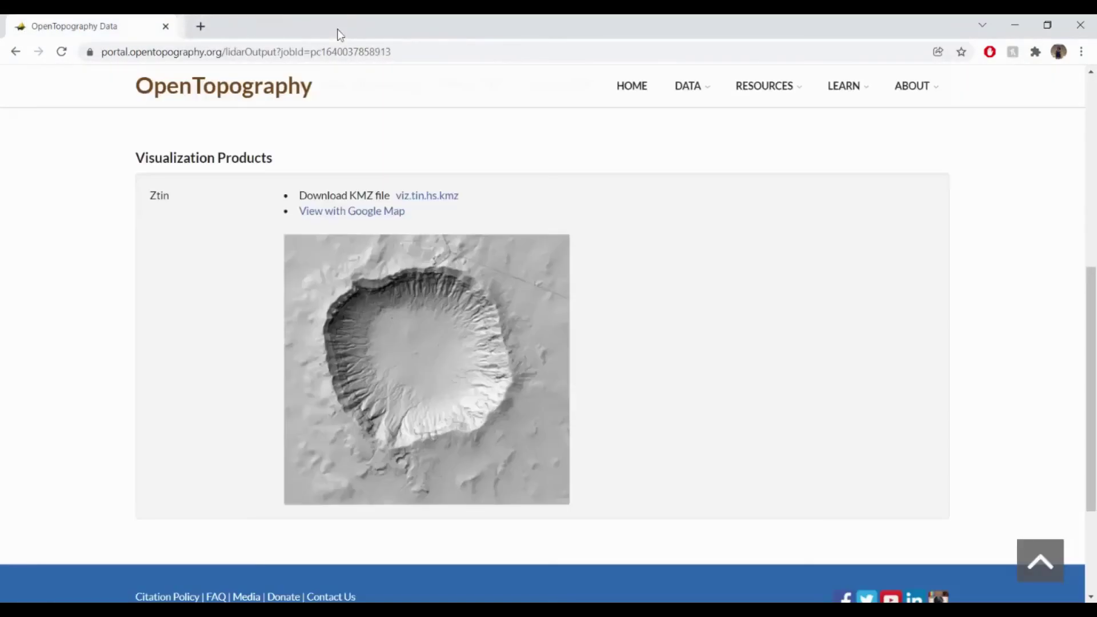
left_click(353, 219)
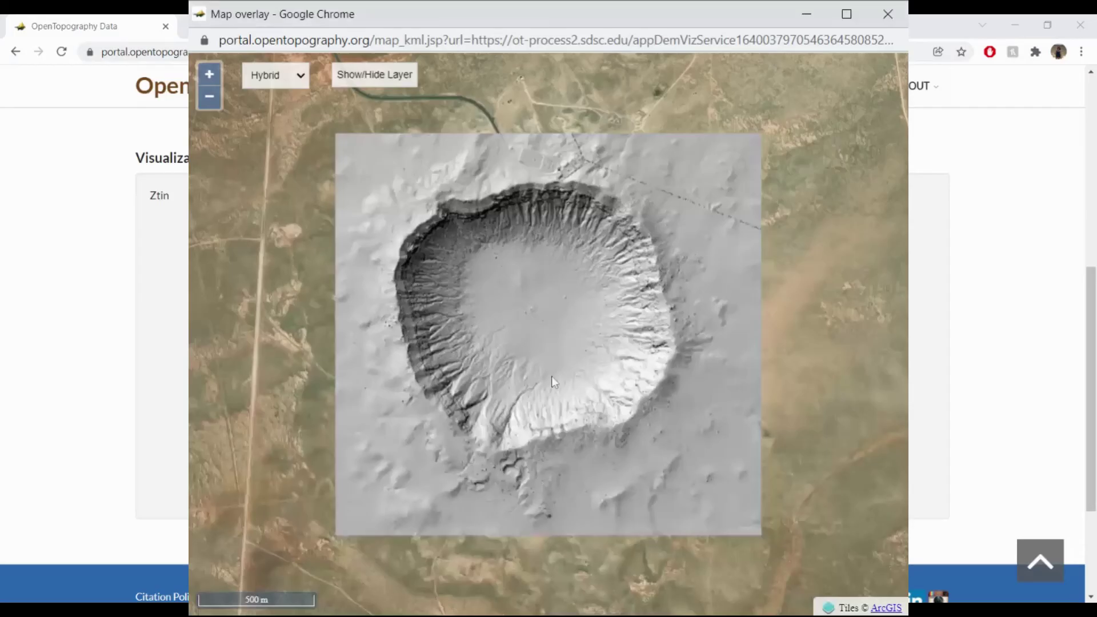
mouse_move(547, 368)
left_mouse_down()
mouse_move(586, 372)
mouse_move(561, 365)
left_mouse_up()
key("ctrl+w")
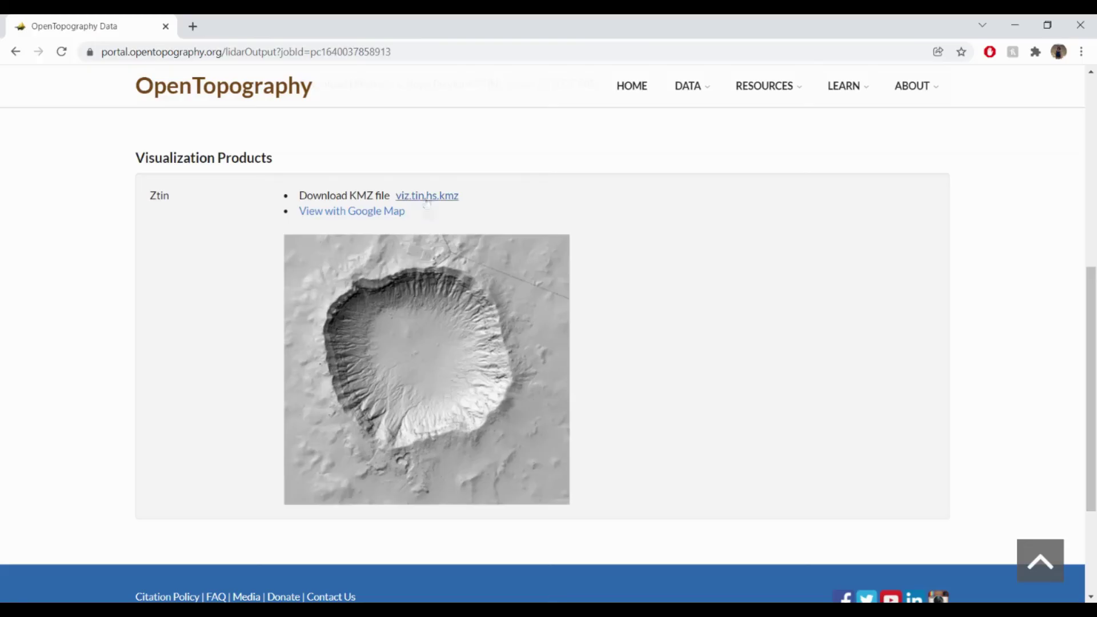
left_click(426, 198)
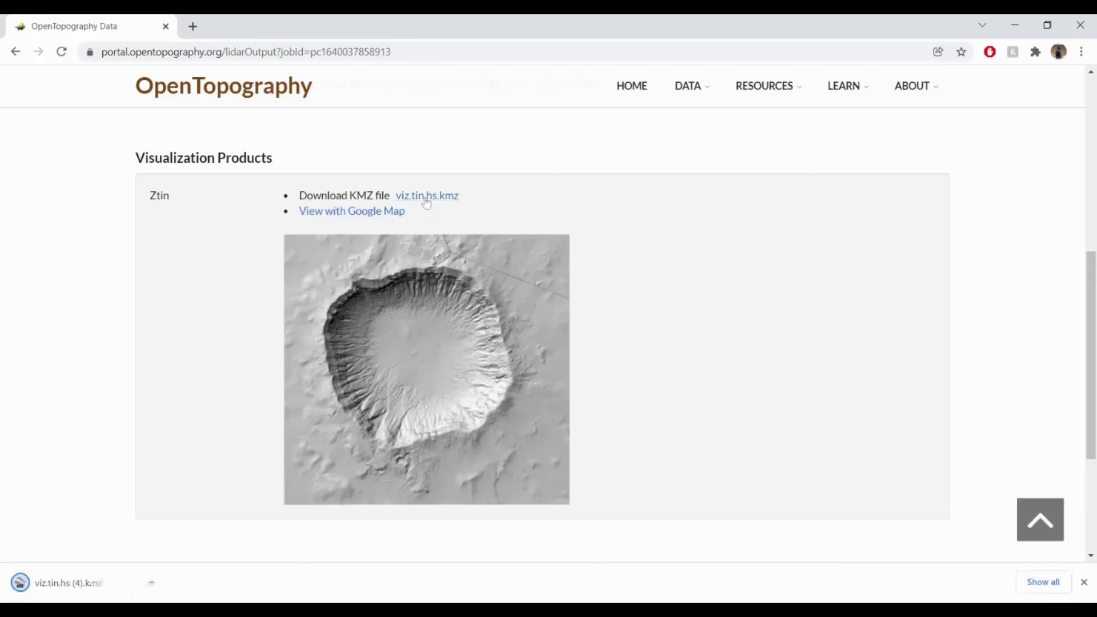
- Open viz.tin.hs.kmz in Google Earth Pro and zoom into the hillshade-draped Meteor Crater
left_click(104, 585)
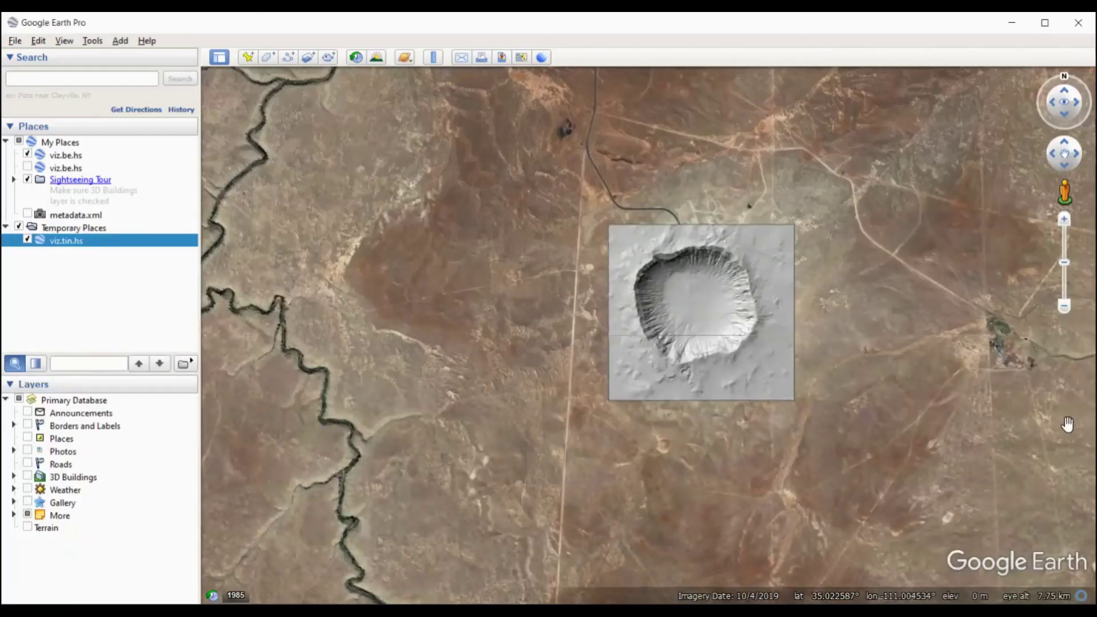
left_click_drag(1061, 408, 967, 421)
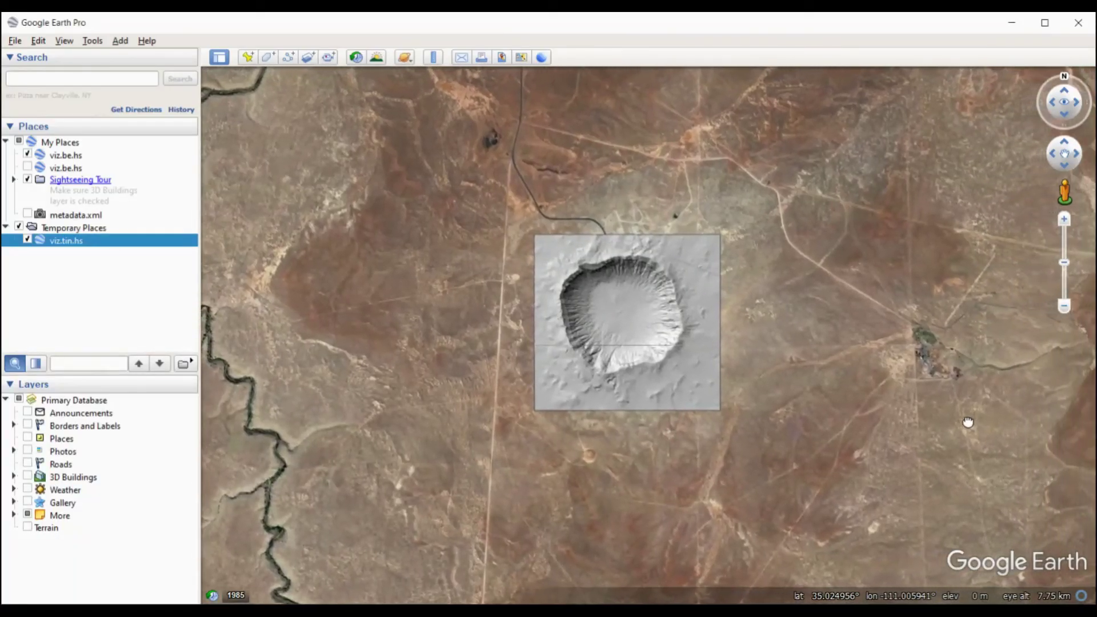
scroll(896, 420, "up", 5)
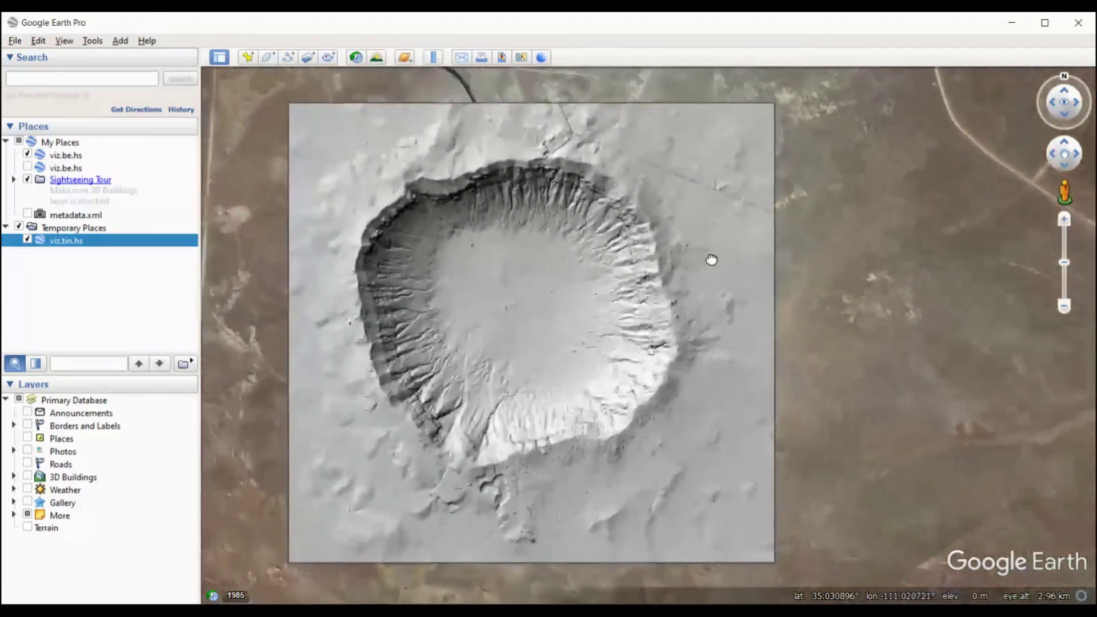
left_click_drag(712, 260, 758, 303)
scroll(798, 430, "up", 4)
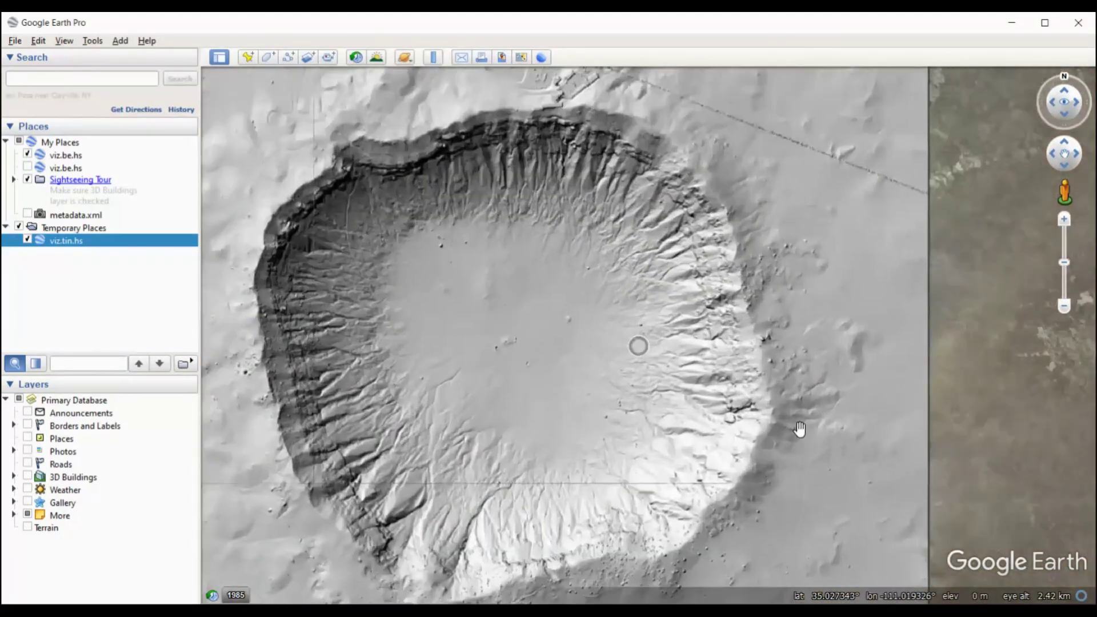